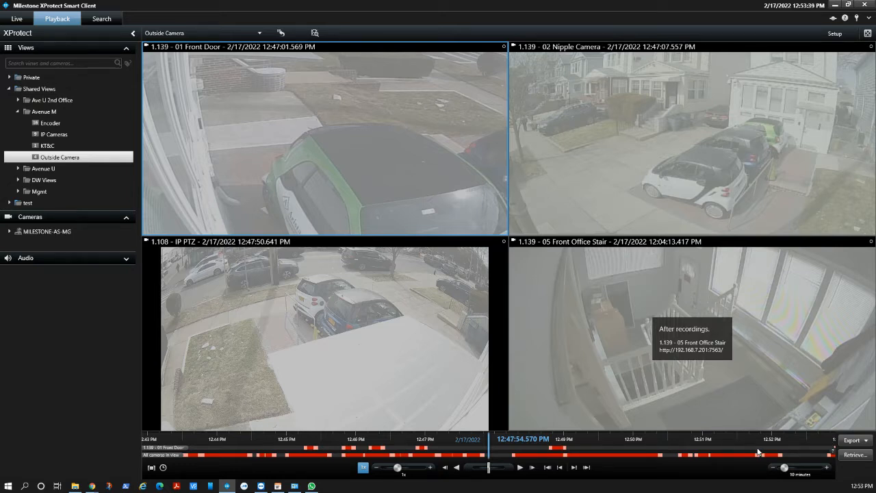
# Step: Try a 2-week span on the playback timeline and return it to a 1-hour span
pyautogui.click(828, 467)
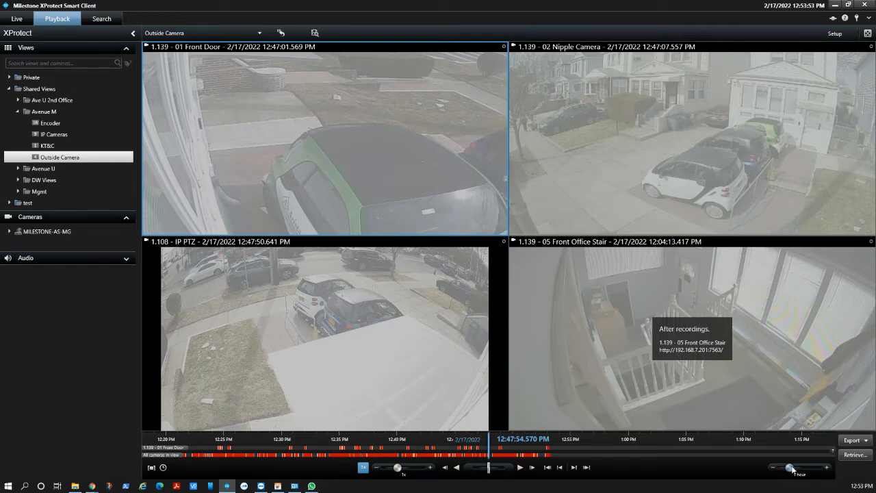
pyautogui.moveTo(792, 467); pyautogui.dragTo(818, 469)
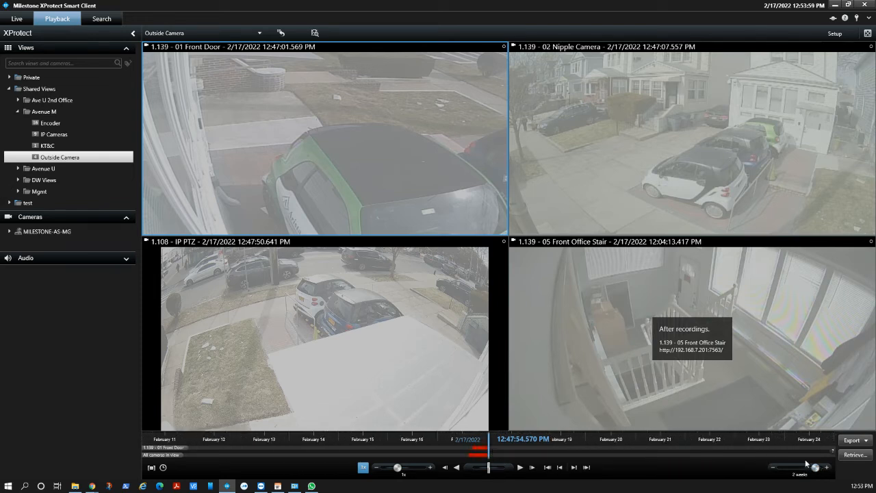
pyautogui.moveTo(815, 468); pyautogui.dragTo(789, 468)
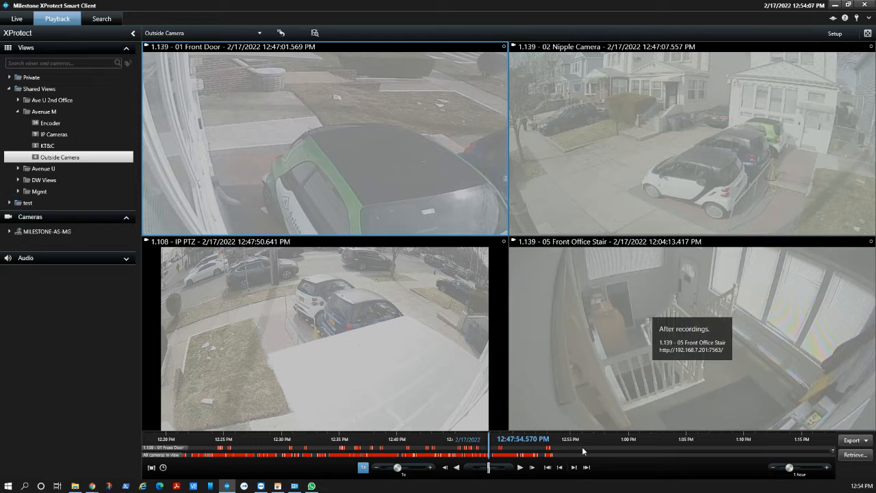
# Step: Mark the export time range on the timeline from 12:40:36 PM to 12:42:41 PM on February 17, 2022
pyautogui.click(151, 469)
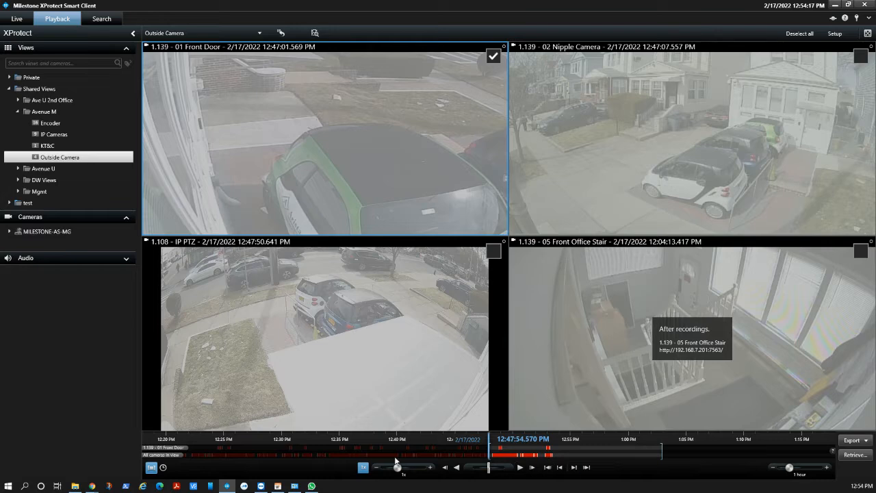
pyautogui.moveTo(361, 449); pyautogui.dragTo(449, 455)
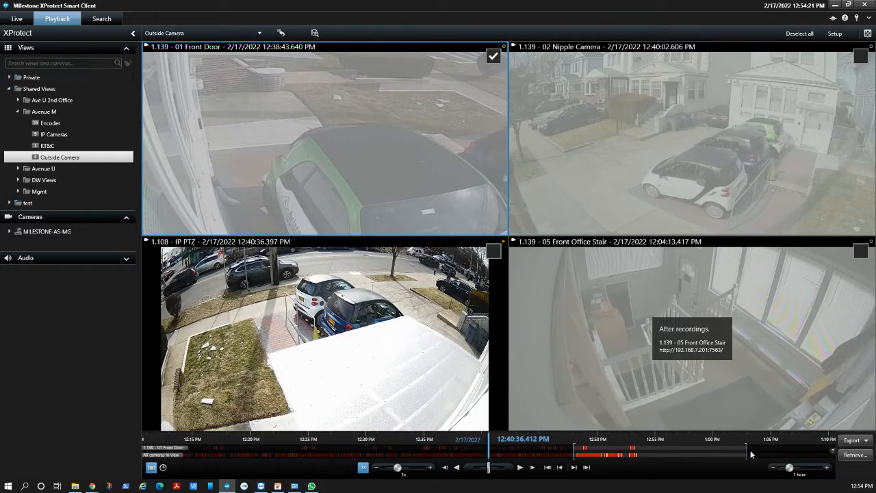
pyautogui.moveTo(574, 448); pyautogui.dragTo(344, 449)
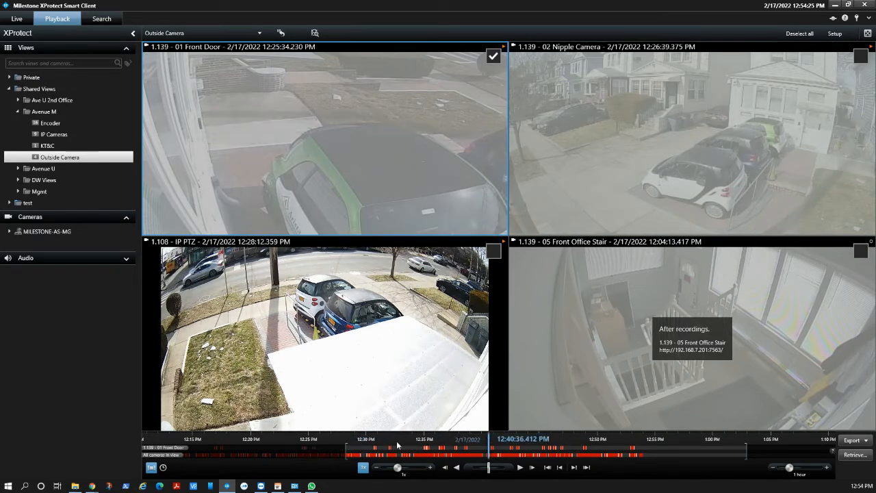
pyautogui.moveTo(746, 456); pyautogui.dragTo(511, 449)
pyautogui.moveTo(345, 453); pyautogui.dragTo(490, 453)
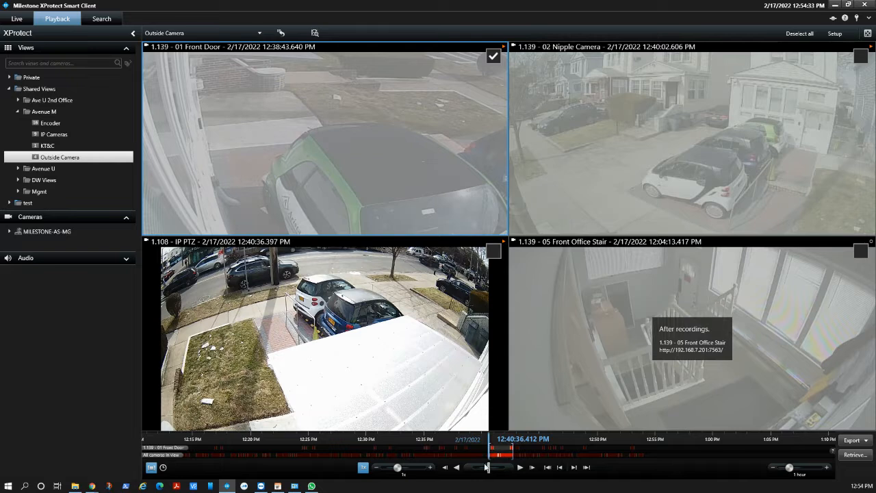
pyautogui.click(163, 467)
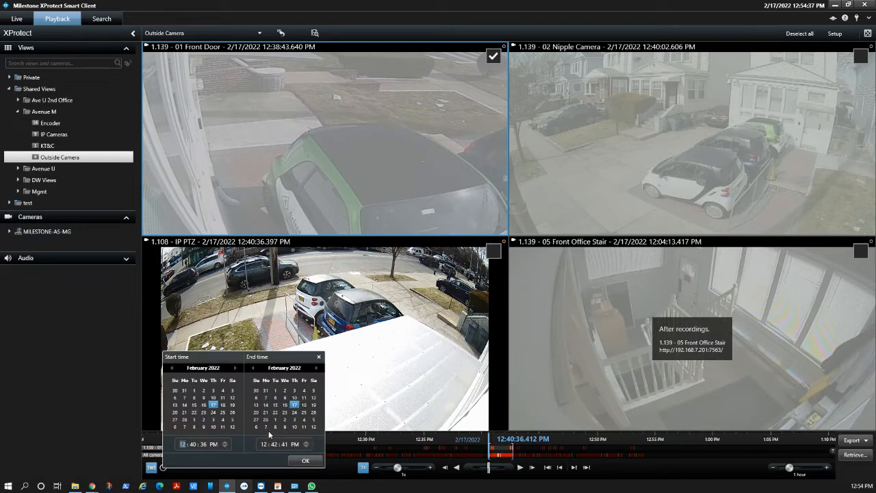
pyautogui.click(305, 462)
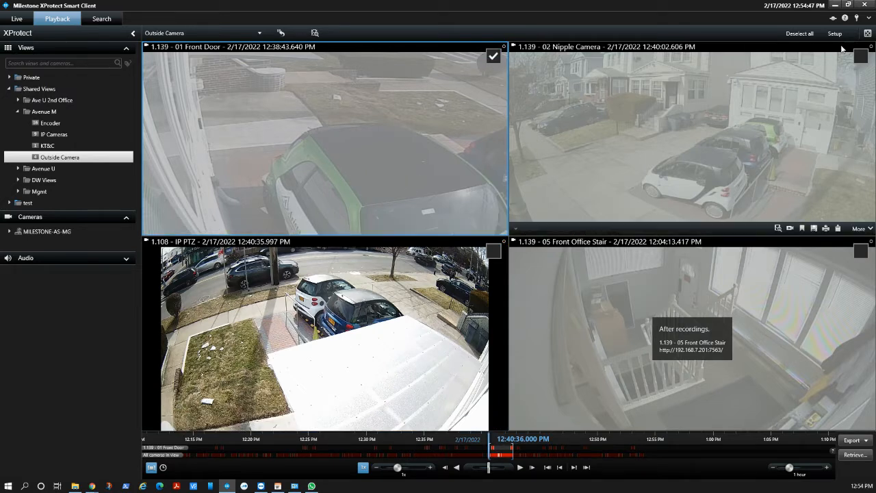
# Step: Try including the other cameras in the export selection, and deselect every camera in the view, including Front Door
pyautogui.click(861, 56)
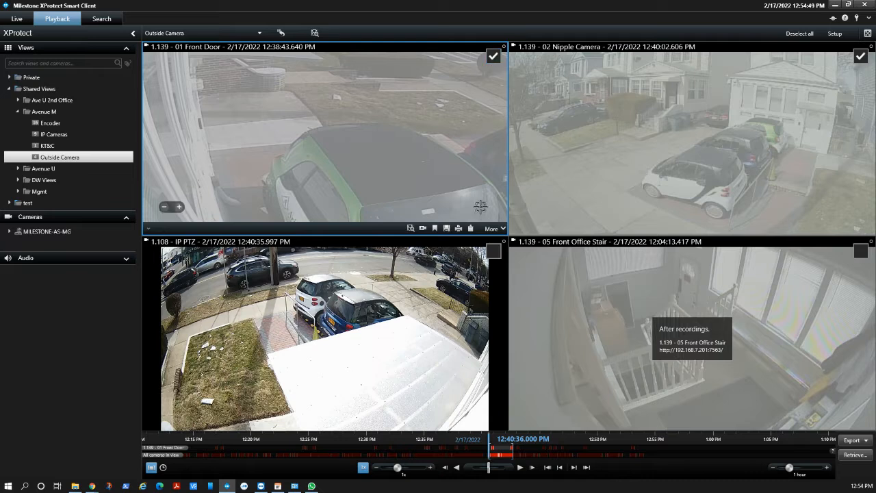
pyautogui.click(493, 251)
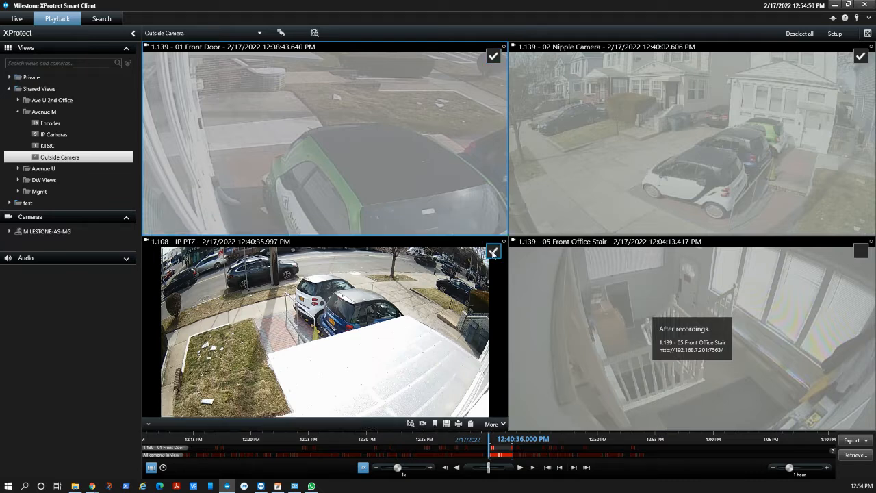
pyautogui.click(865, 253)
pyautogui.click(495, 252)
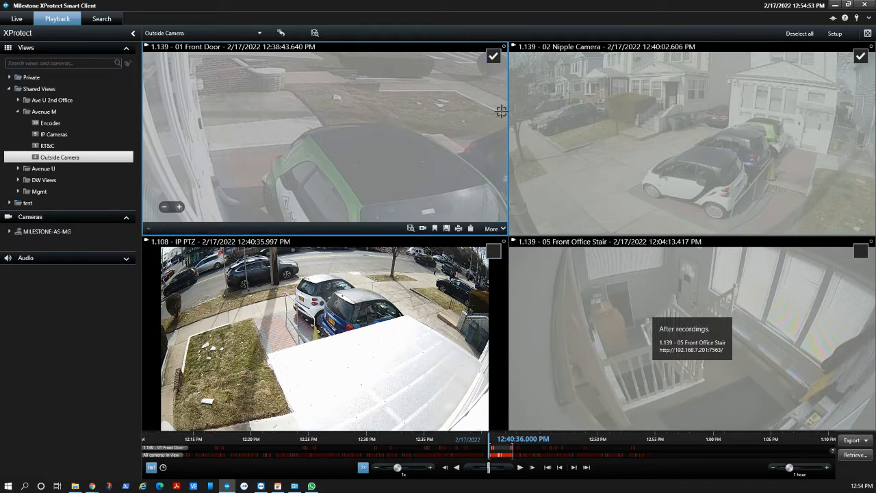
pyautogui.click(861, 56)
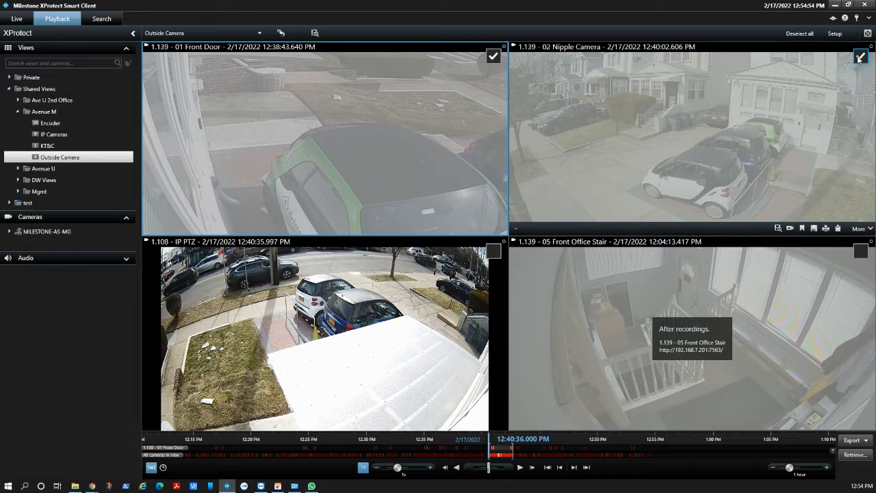
pyautogui.click(493, 56)
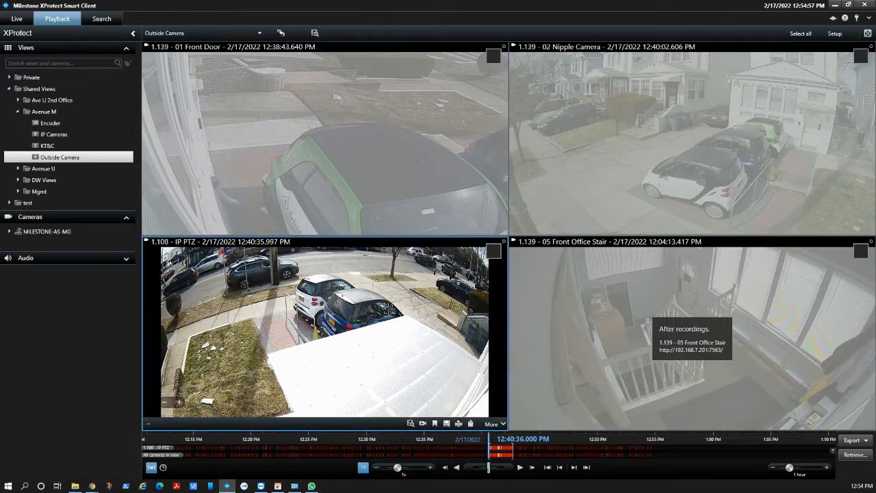
# Step: Enlarge the IP PTZ camera to fill the view and narrow the timeline span to 10 minutes
pyautogui.doubleClick(387, 309)
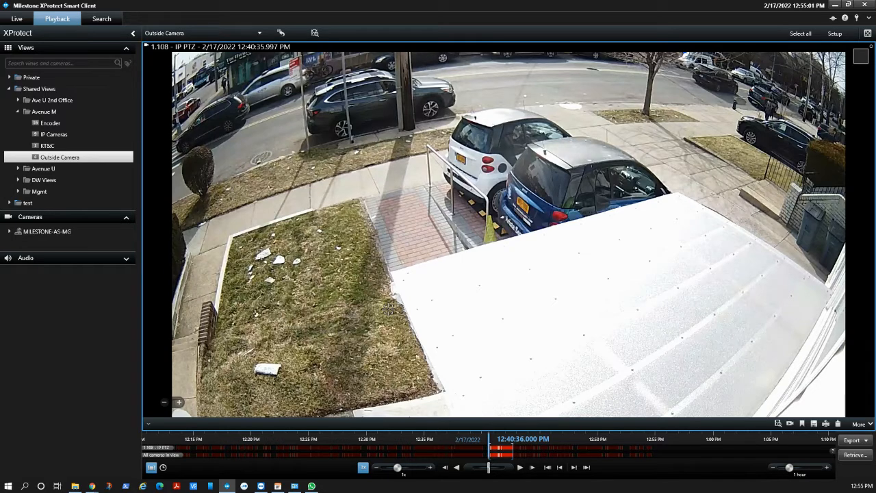
pyautogui.click(772, 468)
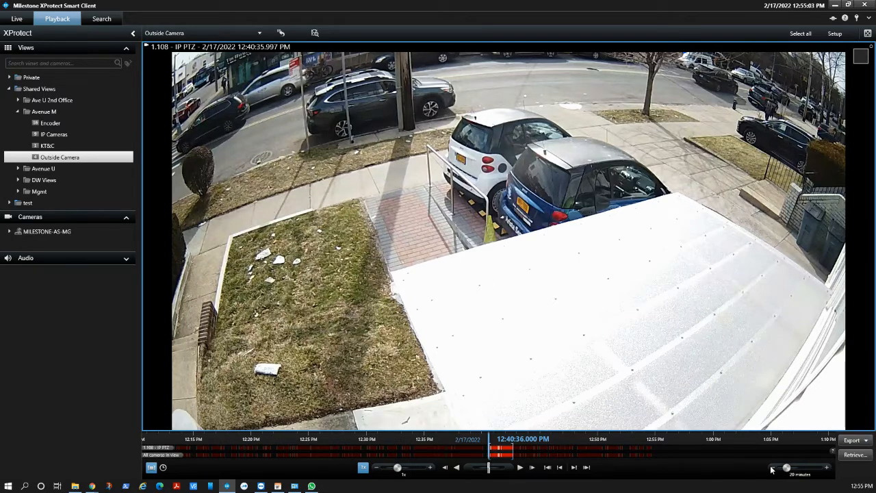
pyautogui.click(772, 467)
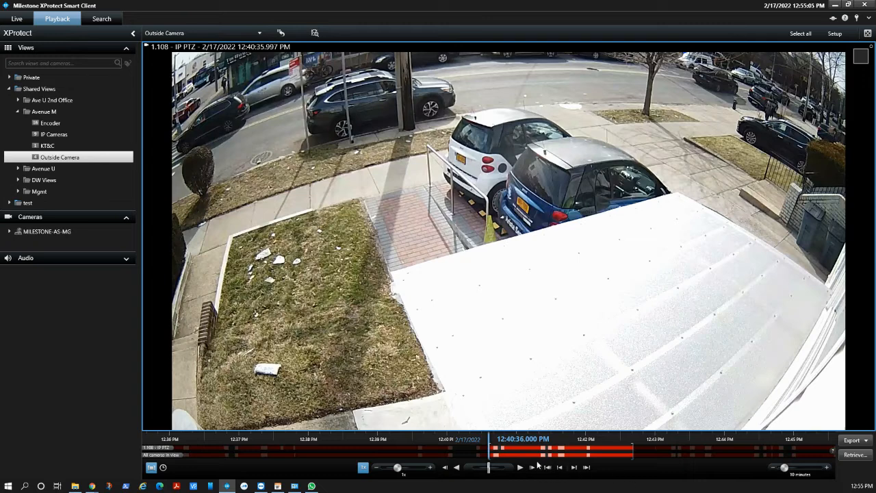
# Step: Play the IP PTZ recording at faster and slower speeds, set it to 2x, and play it backward and forward
pyautogui.click(521, 467)
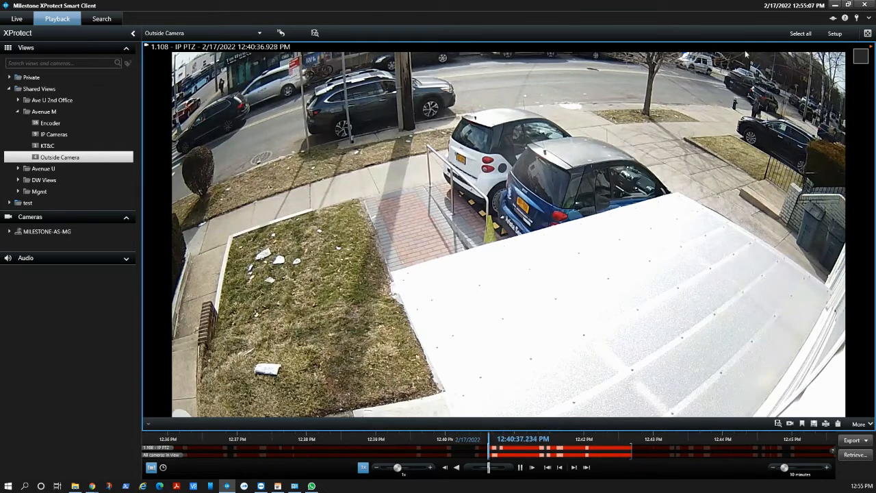
pyautogui.click(430, 467)
pyautogui.click(429, 467)
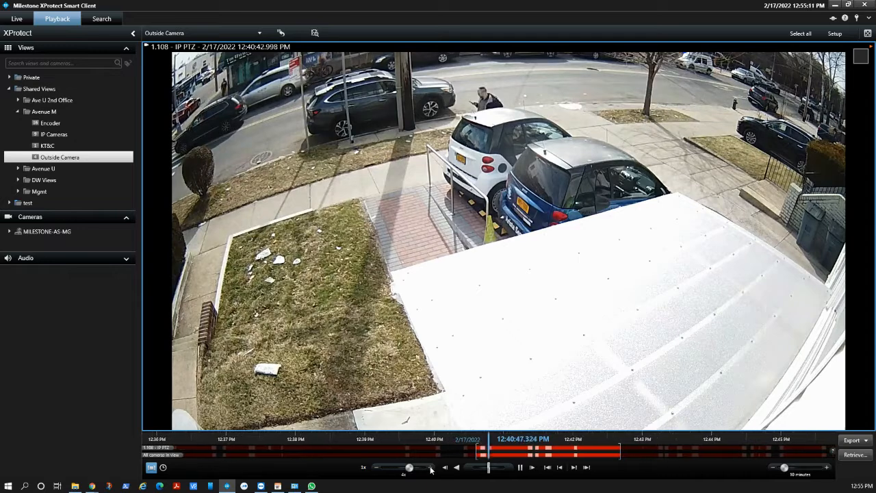
pyautogui.click(376, 467)
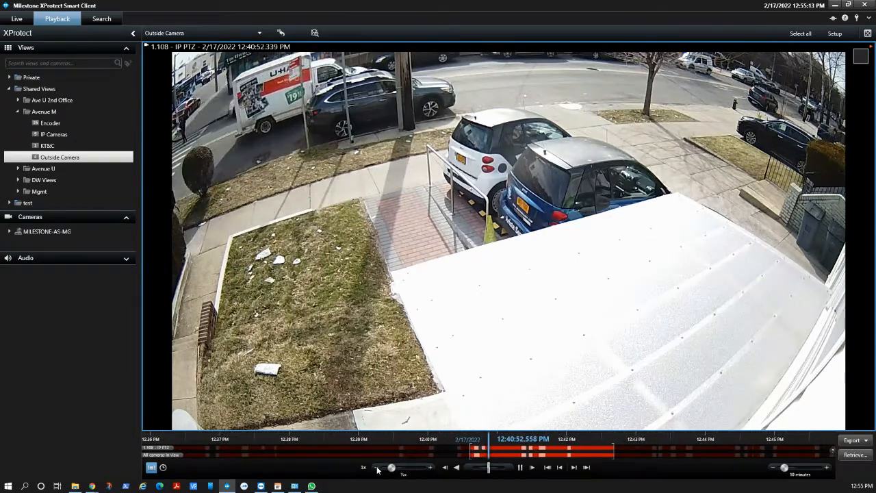
pyautogui.click(376, 468)
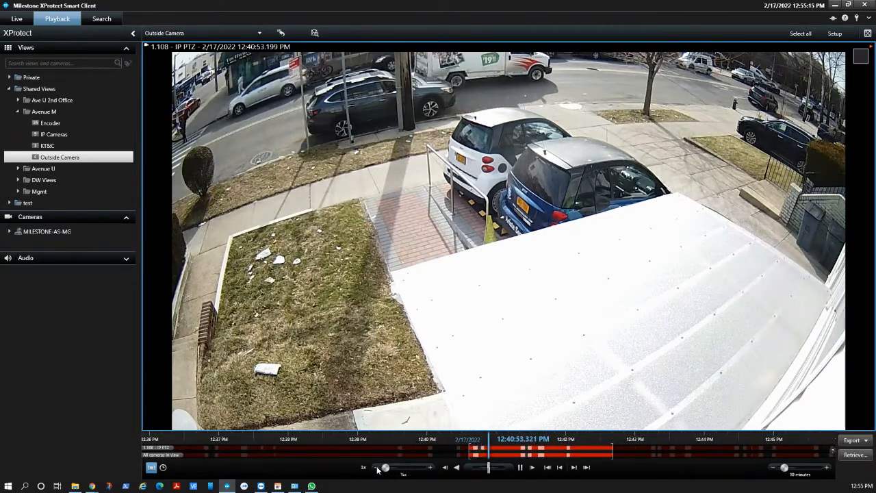
pyautogui.click(431, 468)
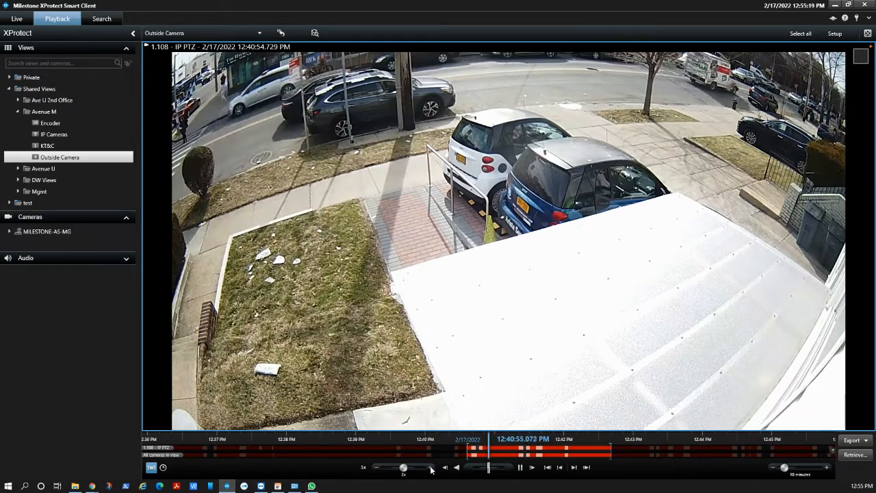
pyautogui.click(457, 468)
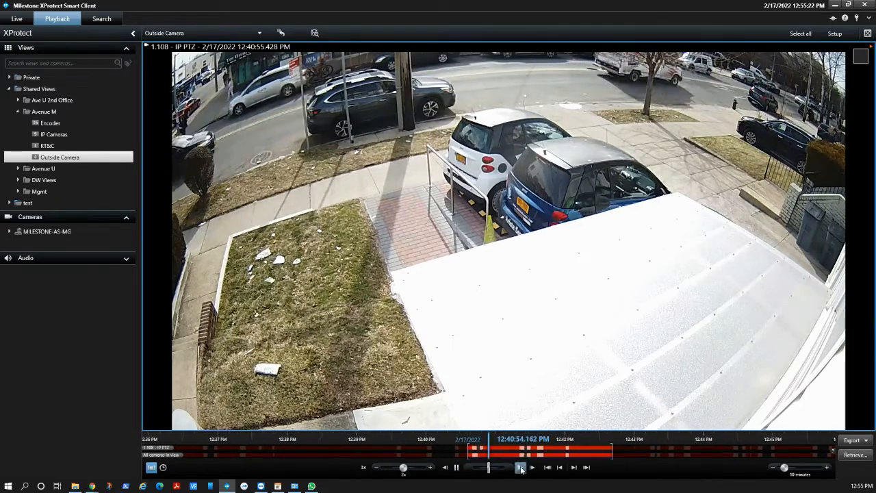
pyautogui.click(521, 467)
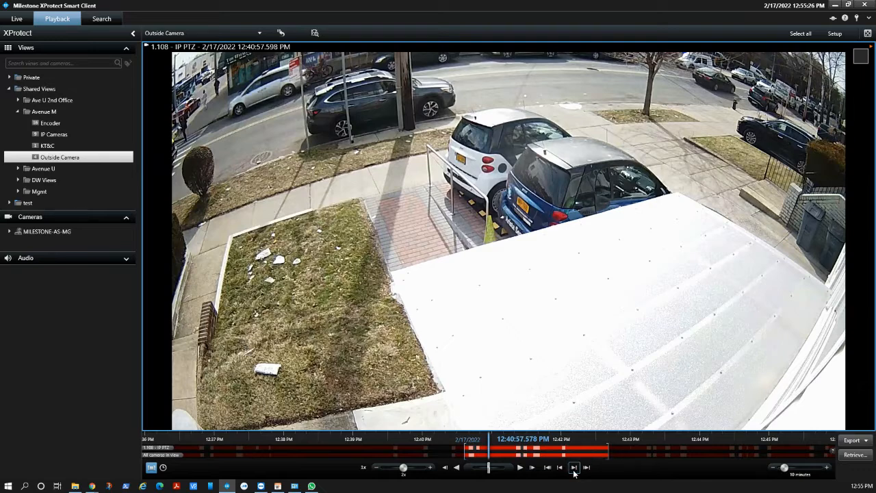
# Step: Jump to the next recorded sequence and advance the footage by two frames
pyautogui.click(574, 468)
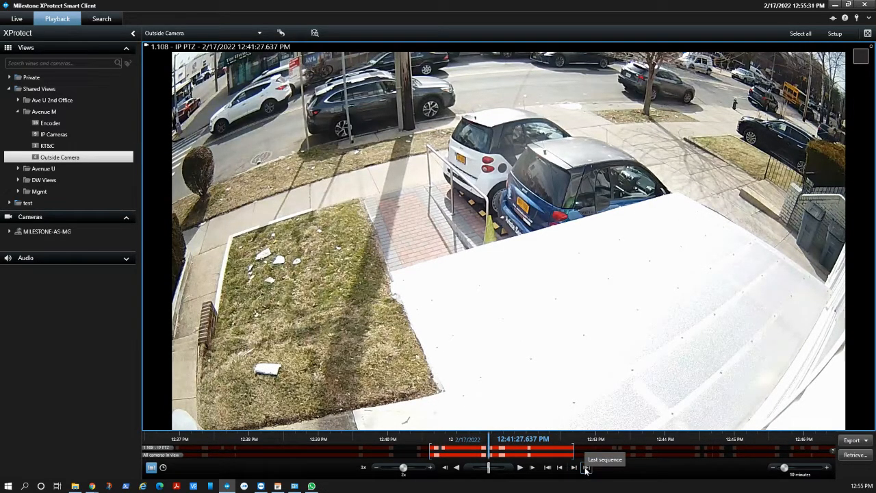
pyautogui.click(532, 468)
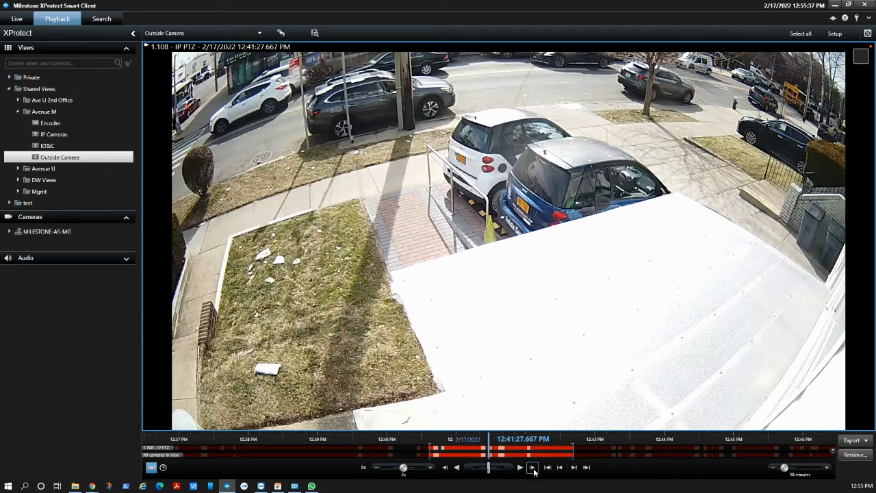
pyautogui.click(533, 467)
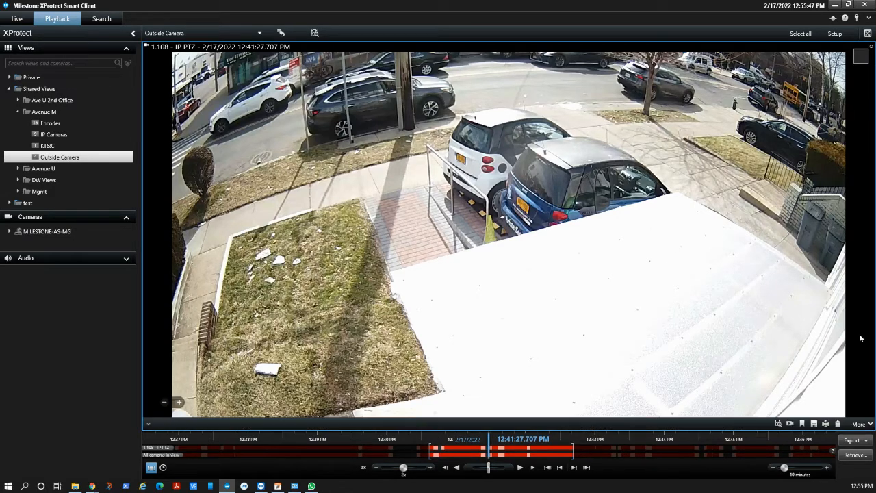
# Step: Open the export settings and name the export "Test for instruction"
pyautogui.click(855, 441)
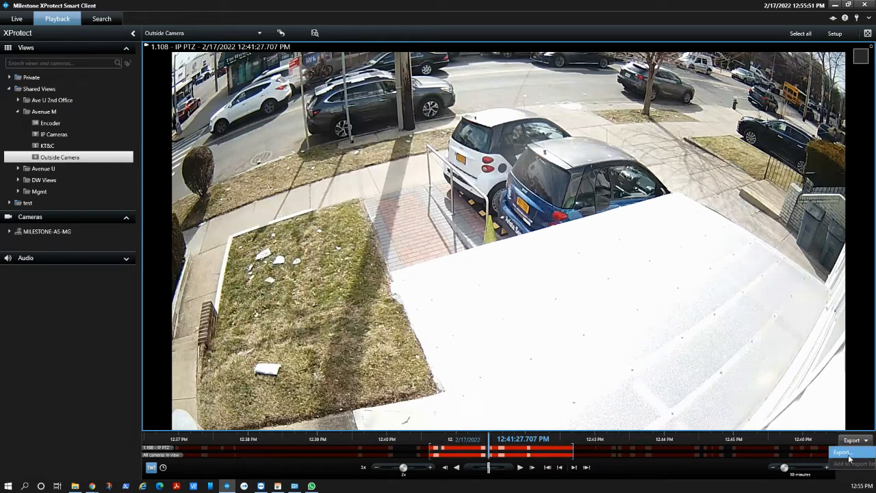
pyautogui.click(848, 454)
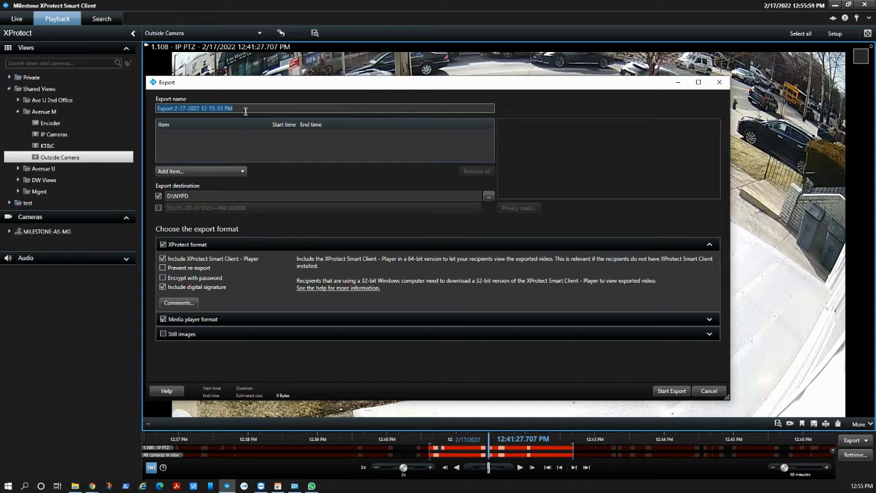
pyautogui.write('Test fo')
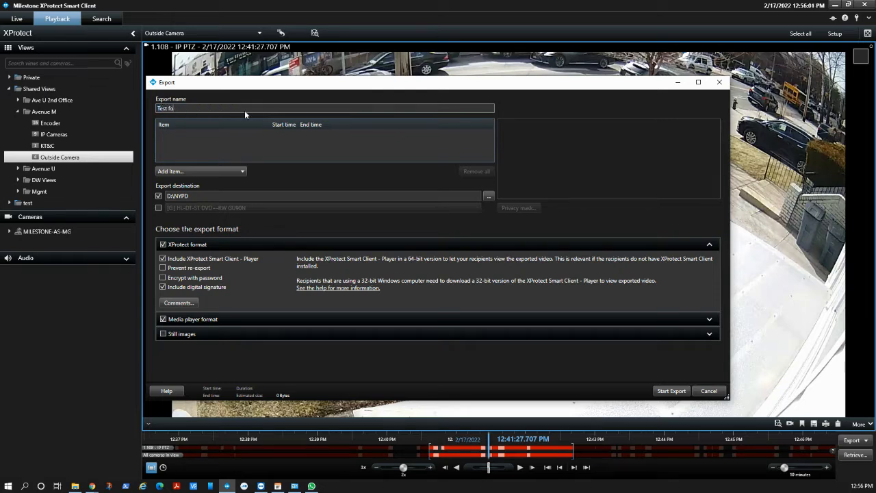
pyautogui.write('r instruction')
pyautogui.moveTo(214, 88); pyautogui.dragTo(250, 145)
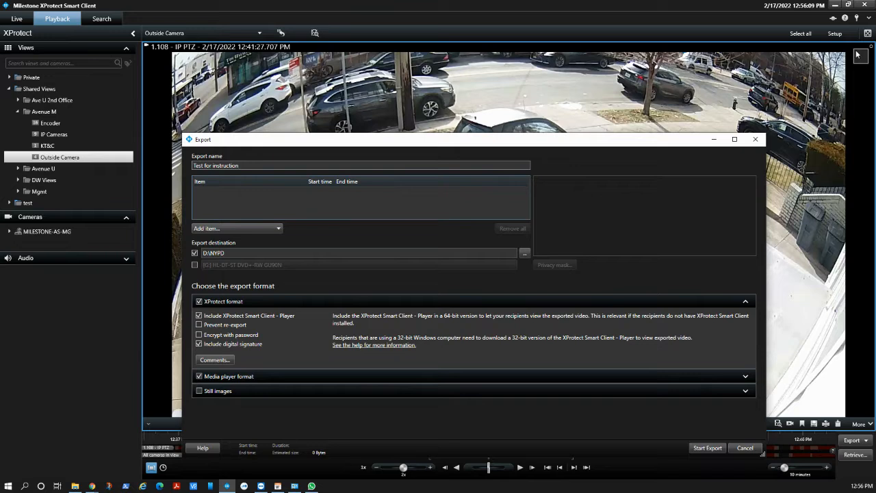
pyautogui.click(277, 228)
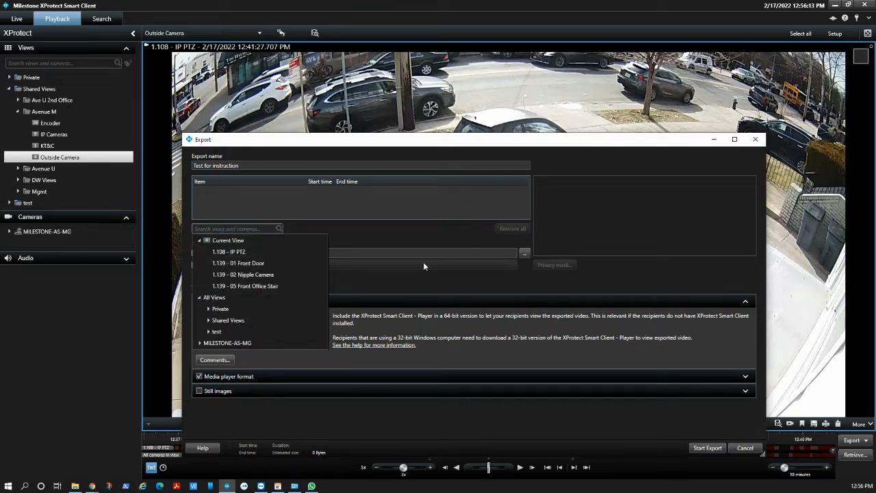
pyautogui.click(745, 447)
pyautogui.click(745, 448)
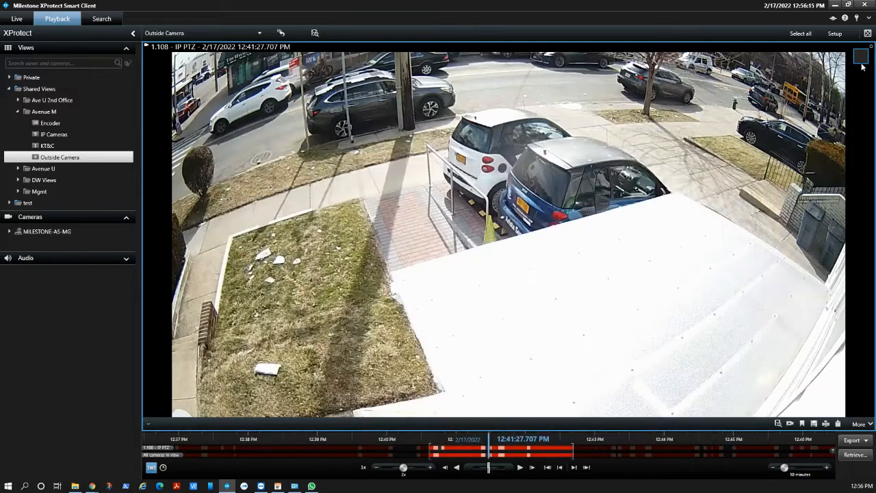
# Step: Select the enlarged IP PTZ camera for export and open the export settings with its marked time range
pyautogui.click(861, 56)
pyautogui.click(862, 441)
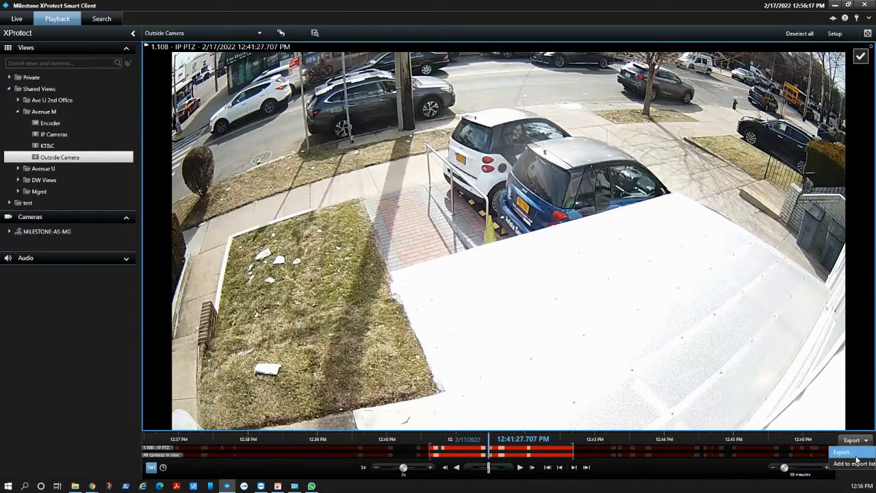
pyautogui.click(856, 453)
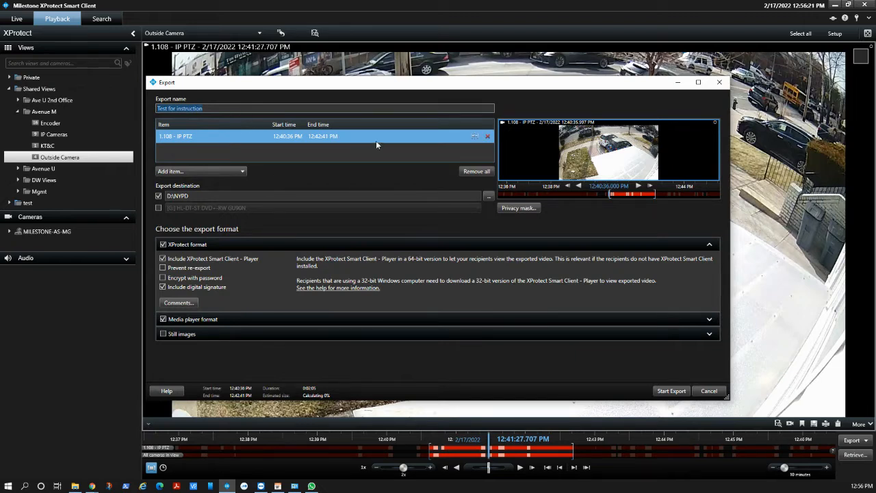
# Step: Look through the views and cameras that can be added to the export
pyautogui.click(189, 172)
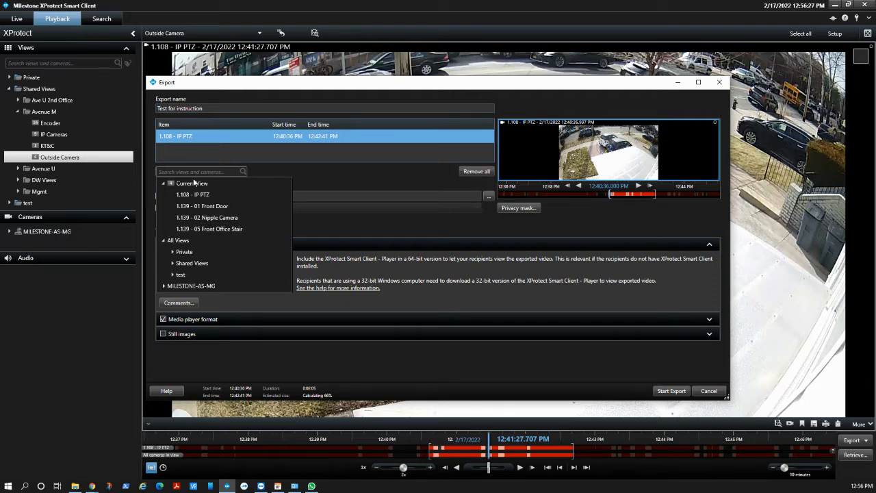
pyautogui.click(387, 375)
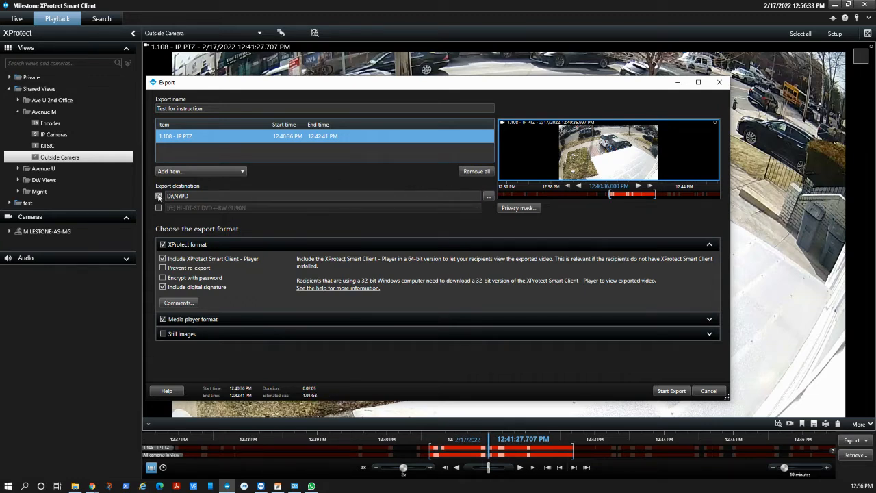
# Step: Create a folder named "Insturction Vid" on Storage (D:) and choose it as the export destination
pyautogui.moveTo(172, 196); pyautogui.dragTo(213, 196)
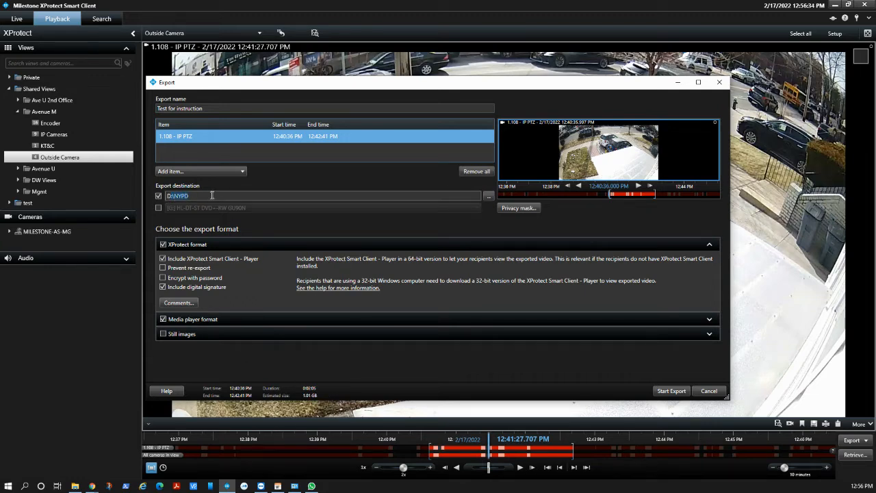
pyautogui.click(489, 197)
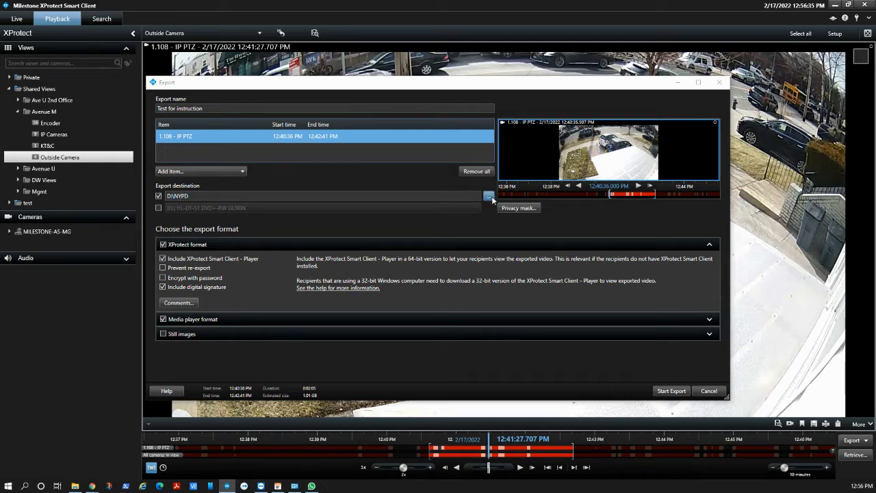
pyautogui.scroll(1, 438, 294)
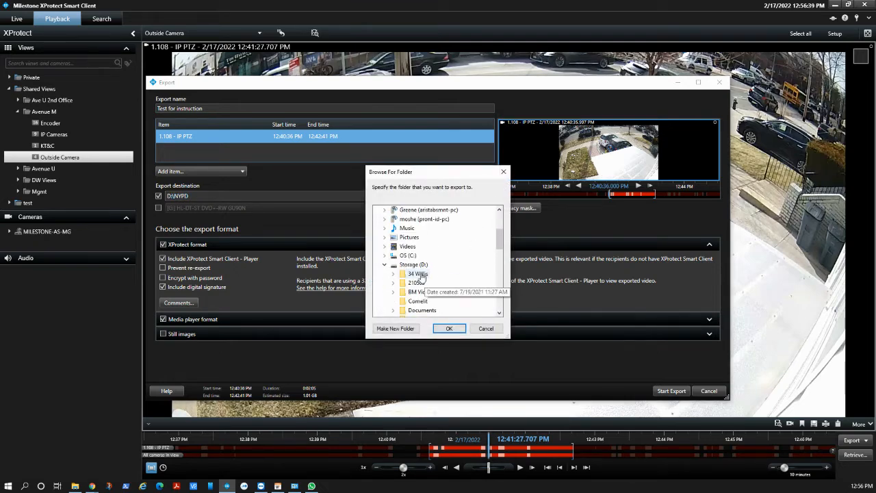
pyautogui.click(419, 266)
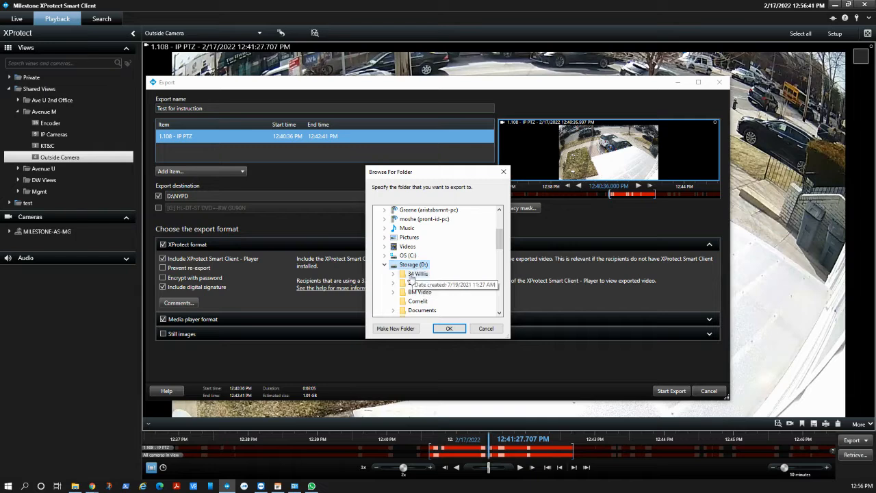
pyautogui.click(406, 329)
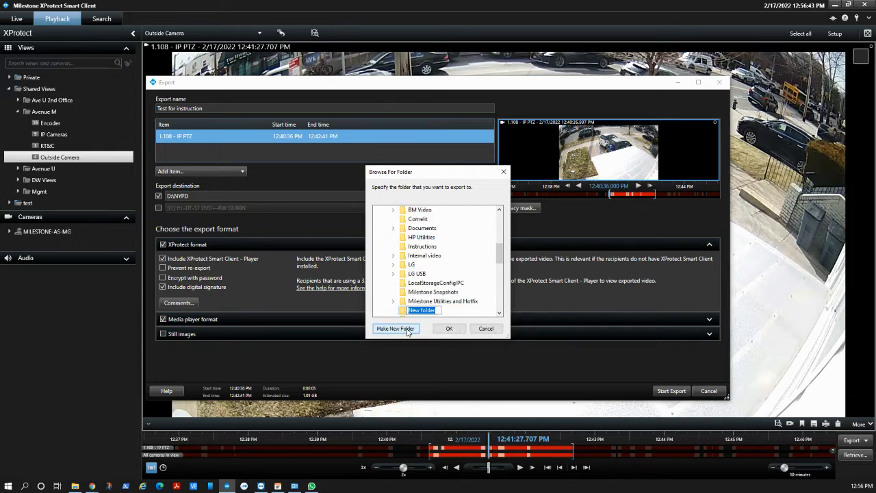
pyautogui.write('V')
pyautogui.write('nsturction Vi')
pyautogui.write('d')
pyautogui.click(442, 332)
pyautogui.click(445, 329)
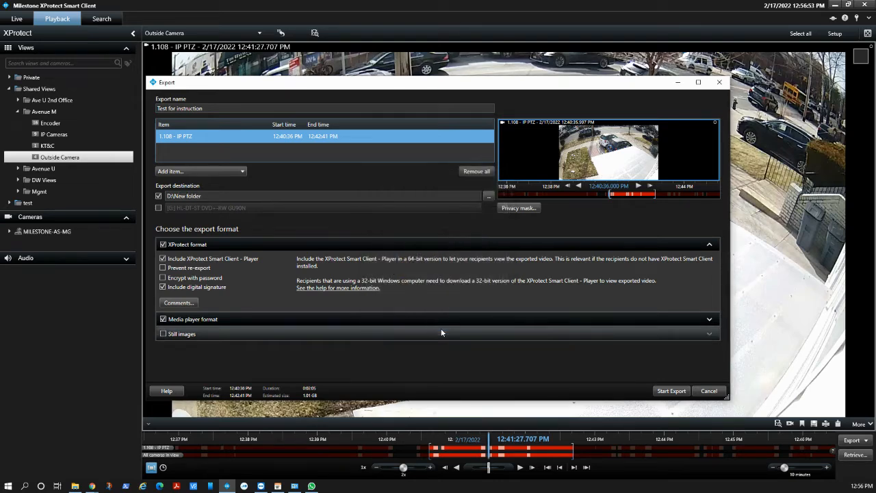
pyautogui.click(488, 196)
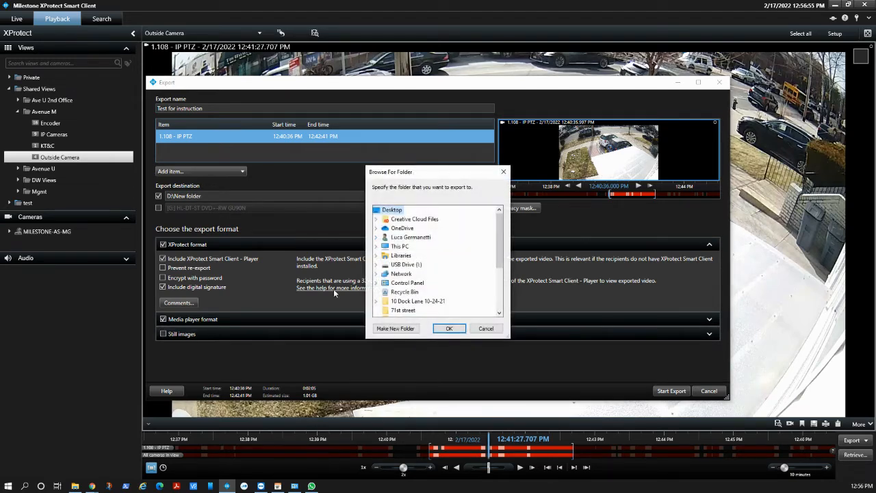
pyautogui.scroll(1, 438, 293)
pyautogui.scroll(-1, 438, 293)
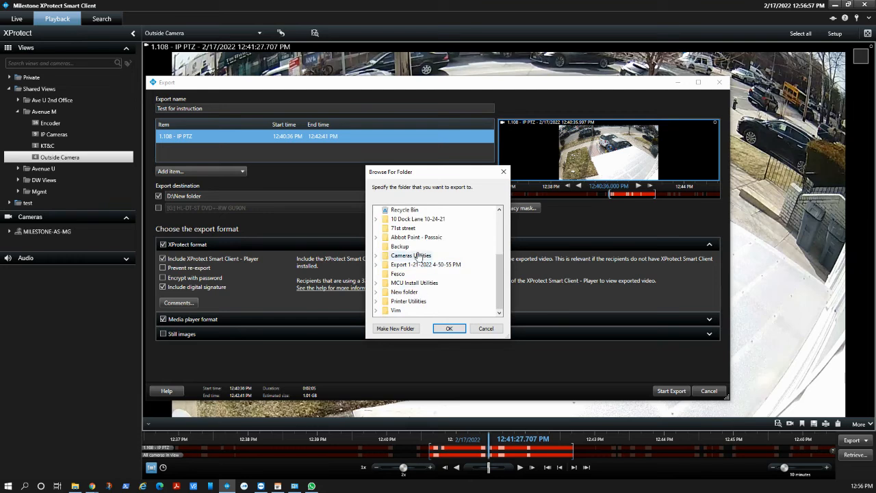
pyautogui.click(471, 331)
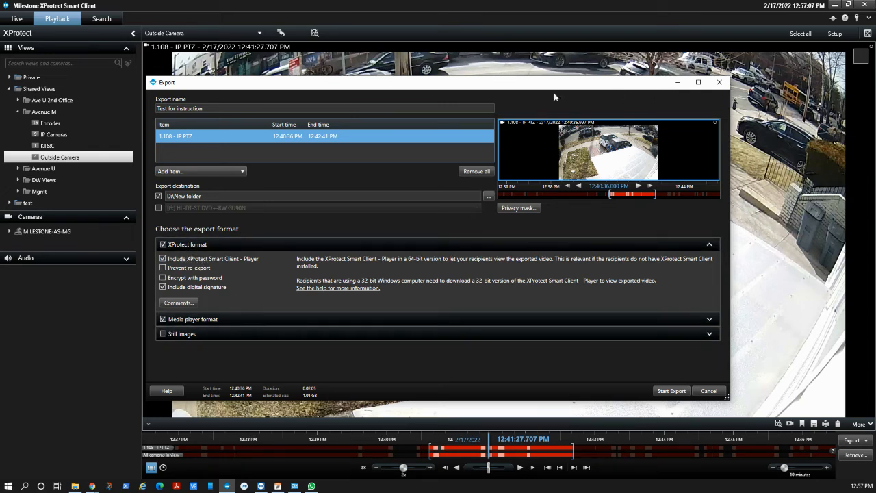
# Step: Expand the media player format options and set the video file format to MKV
pyautogui.click(224, 289)
pyautogui.click(191, 282)
pyautogui.click(195, 279)
pyautogui.click(710, 320)
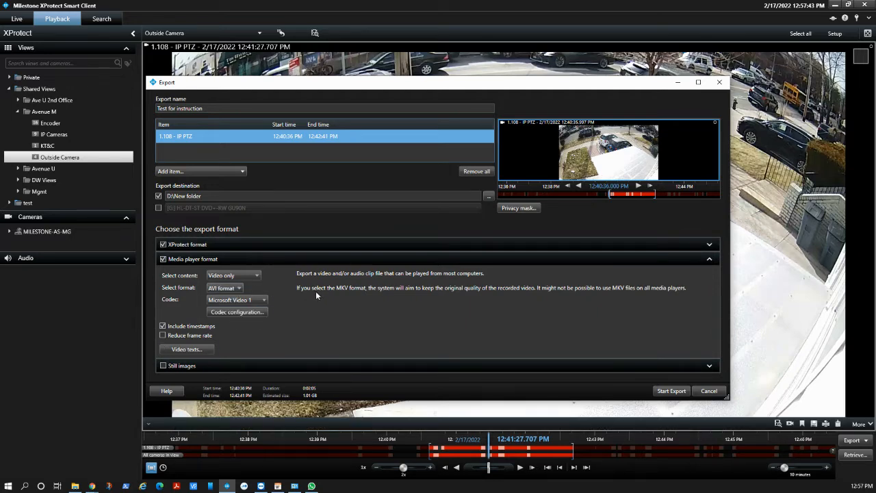
pyautogui.click(230, 288)
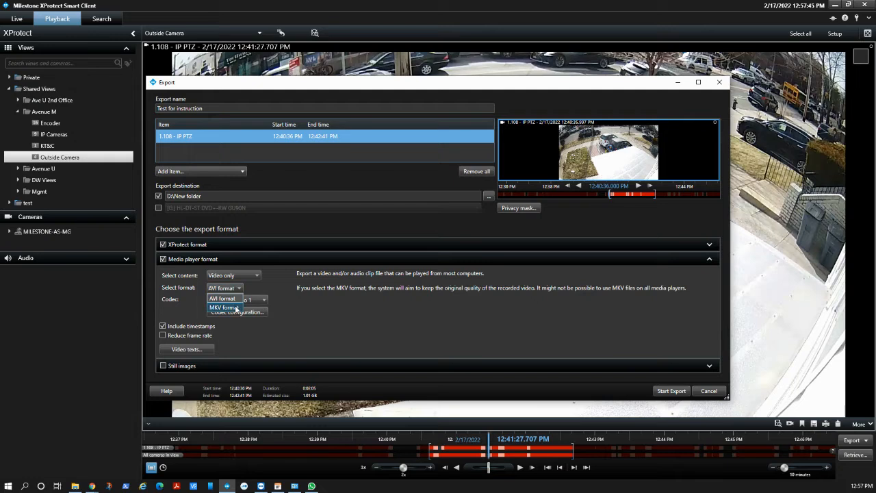
pyautogui.click(235, 308)
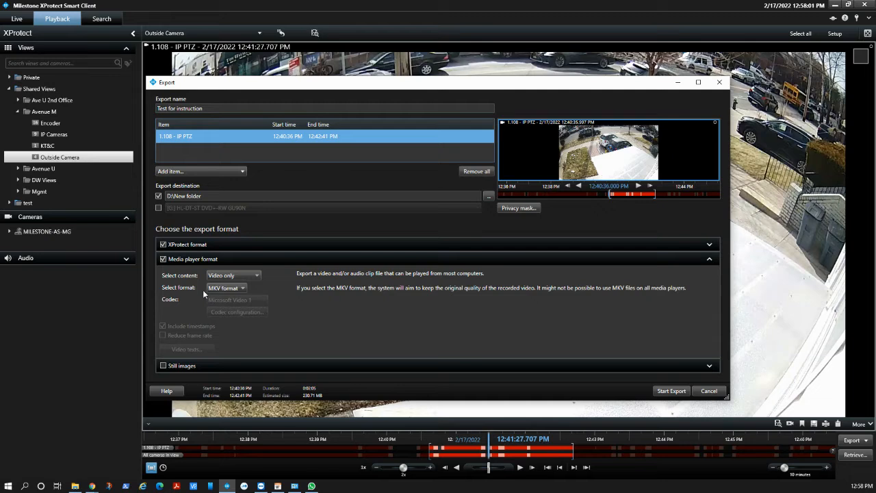
# Step: Exclude the media player format and start the export in XProtect format only
pyautogui.click(162, 259)
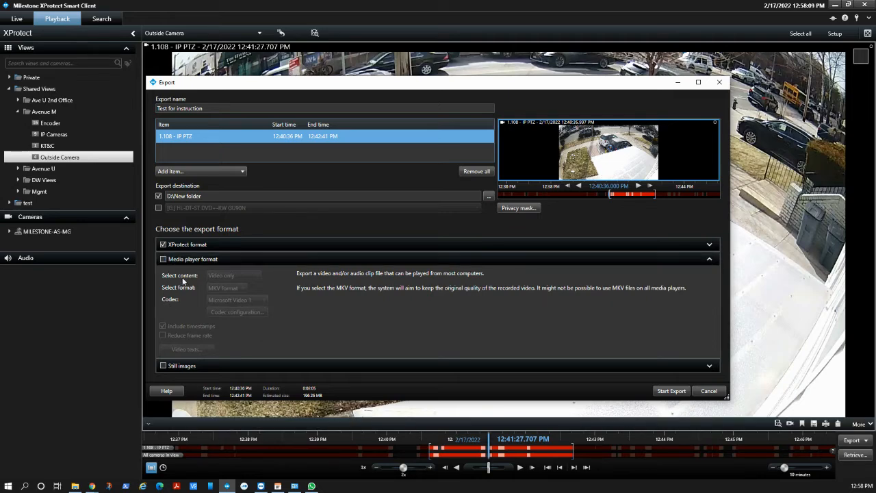
pyautogui.click(671, 391)
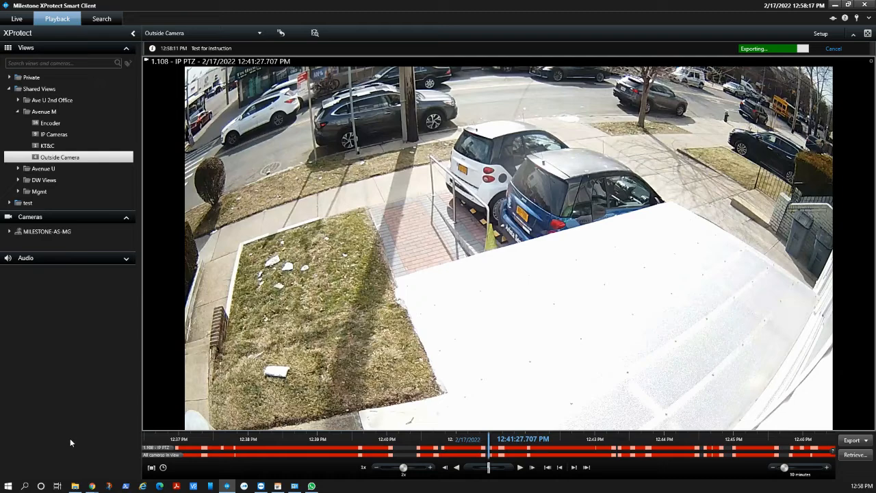
# Step: Switch to File Explorer and view the contents of "New folder" on Storage (D:), then return to XProtect Smart Client
pyautogui.click(75, 486)
pyautogui.moveTo(26, 83); pyautogui.dragTo(194, 28)
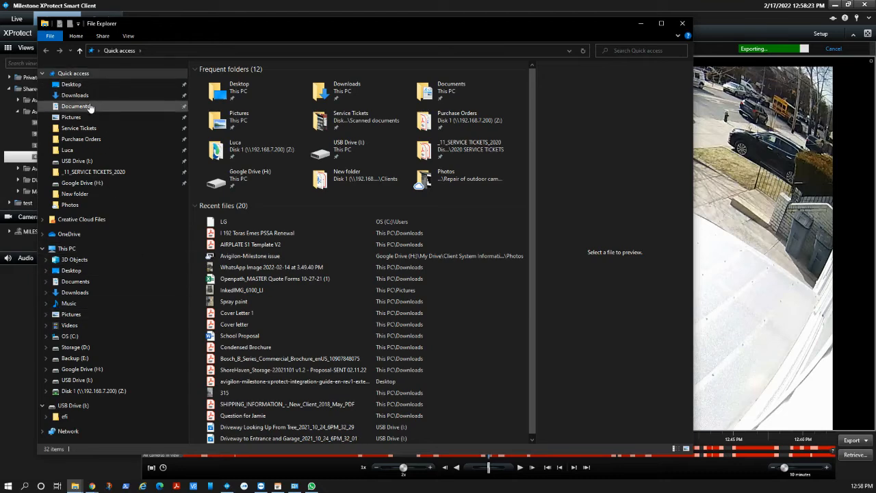
pyautogui.click(79, 348)
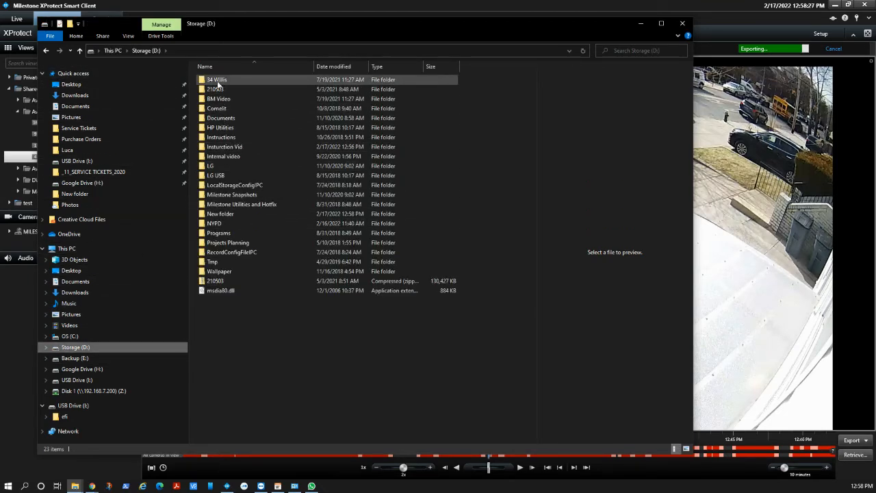
pyautogui.doubleClick(221, 214)
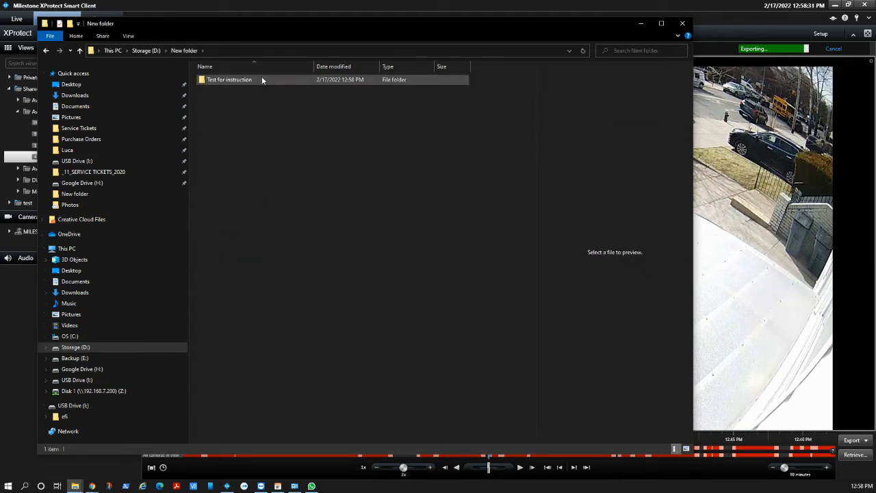
pyautogui.moveTo(285, 31); pyautogui.dragTo(0, 41)
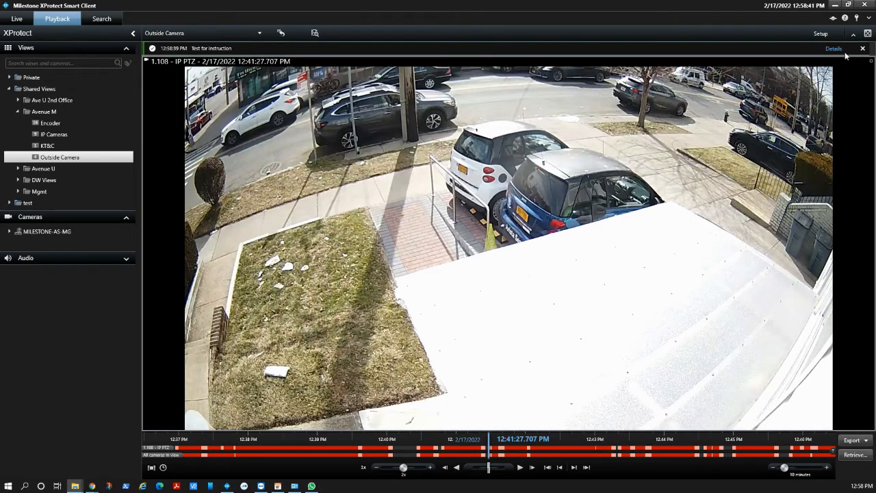
# Step: Open the export location from the export's details and view its parent folder and the "Test for instruction" folder's contents
pyautogui.click(834, 49)
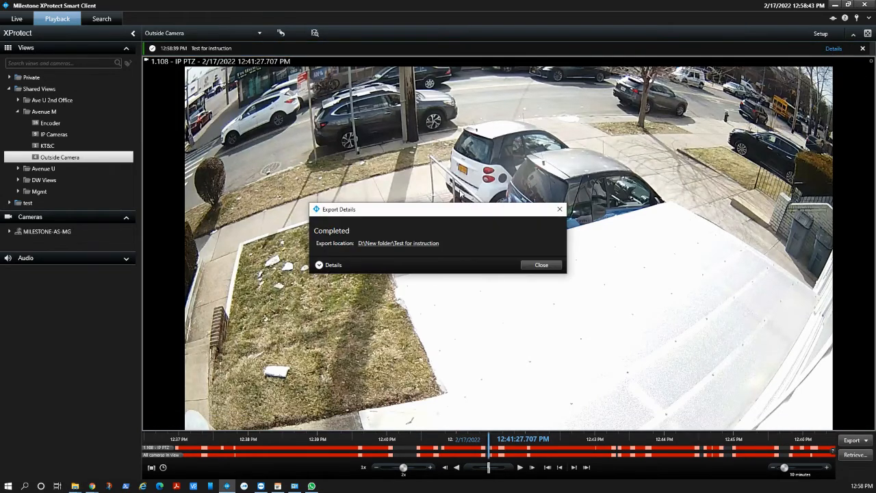
pyautogui.click(421, 245)
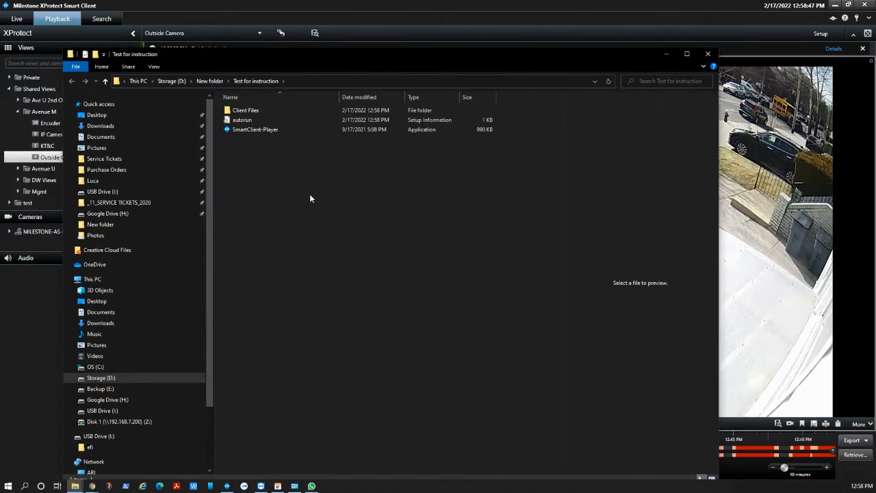
pyautogui.click(202, 82)
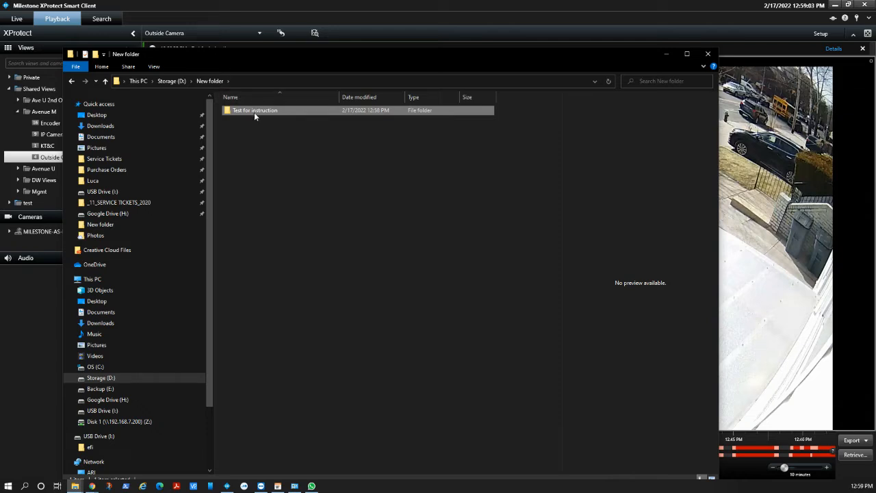
pyautogui.doubleClick(231, 110)
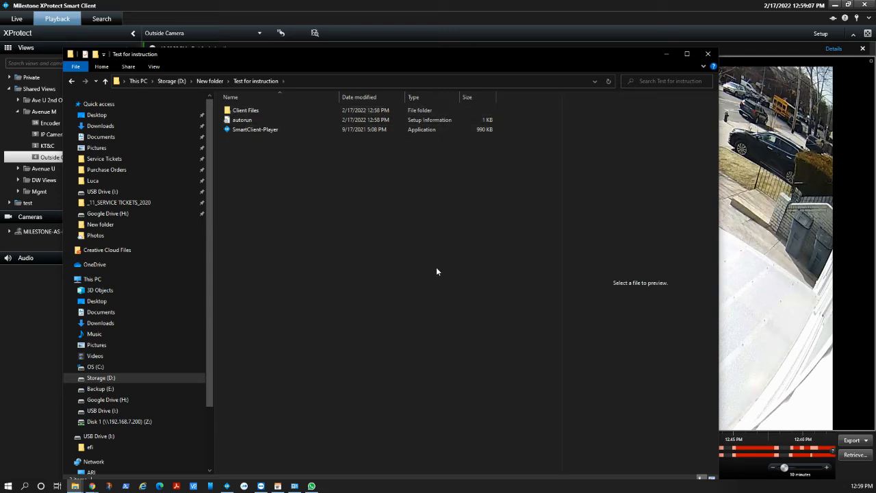
# Step: Try to copy the "Test for instruction" folder from "New folder" to USB Drive (I:)
pyautogui.click(211, 81)
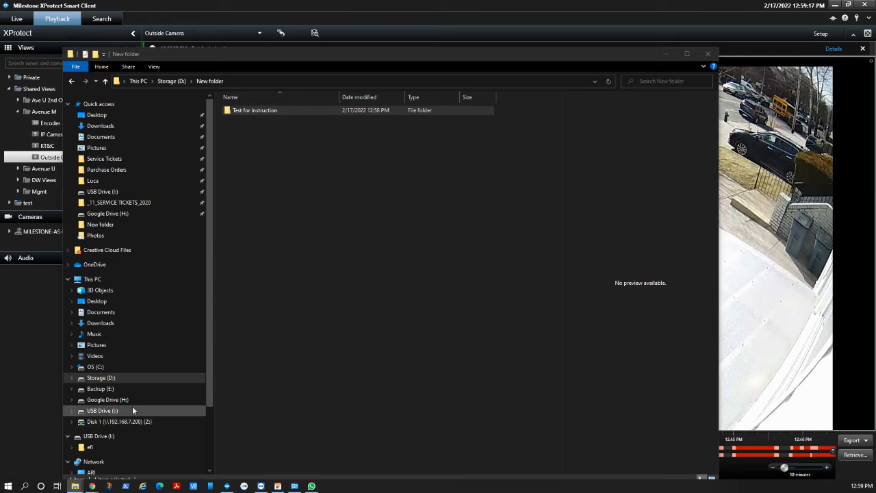
pyautogui.click(235, 112)
pyautogui.moveTo(235, 111); pyautogui.dragTo(123, 413)
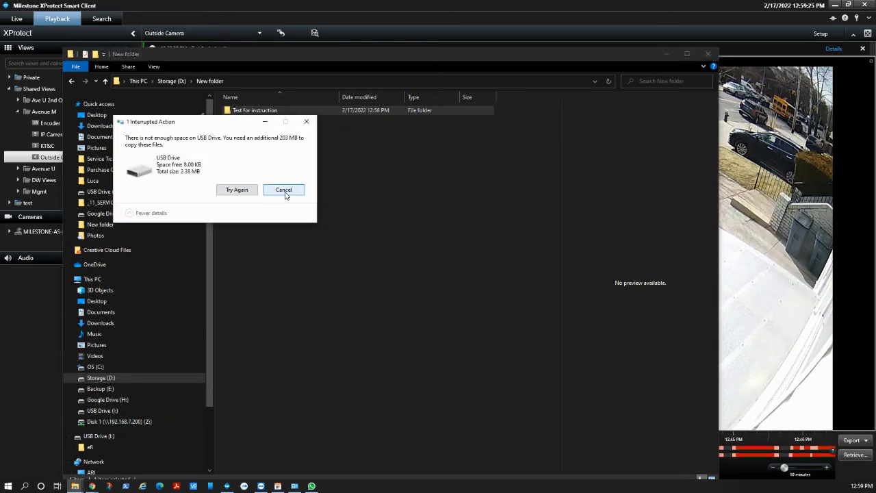
pyautogui.click(284, 197)
pyautogui.click(284, 197)
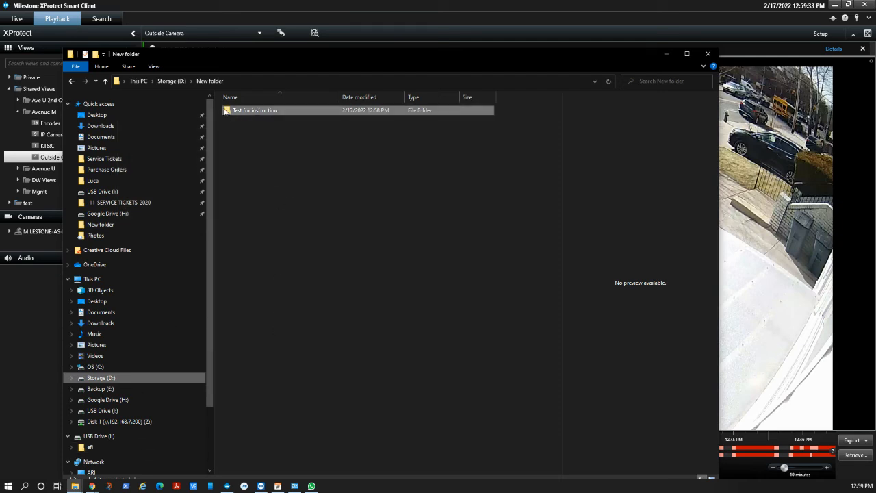
# Step: Open the exported "Test for instruction" folder and launch SmartClient-Player
pyautogui.click(274, 110)
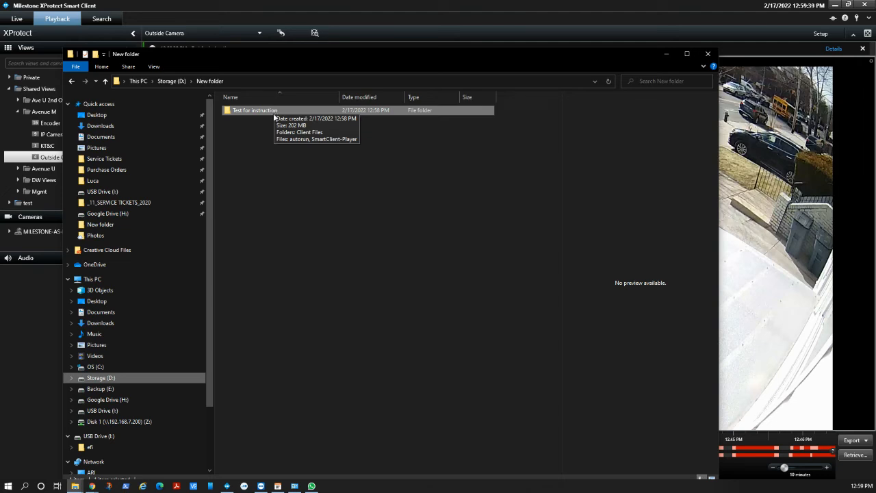
pyautogui.doubleClick(274, 117)
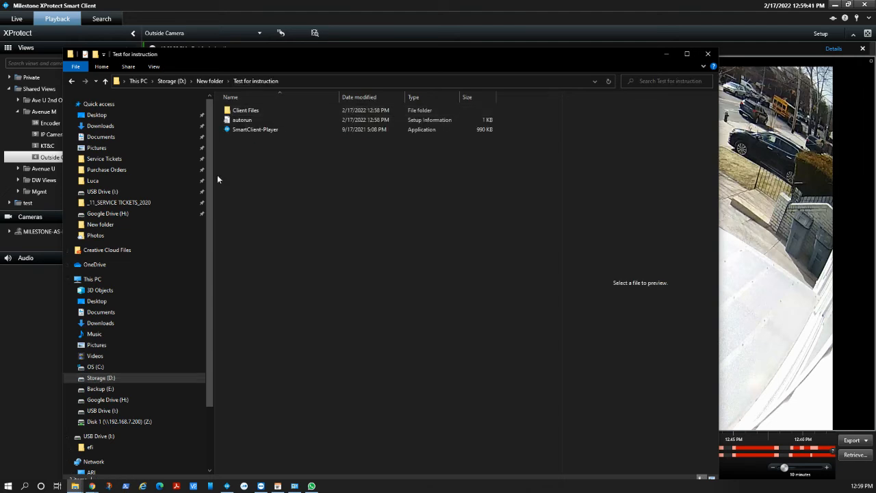
pyautogui.click(247, 131)
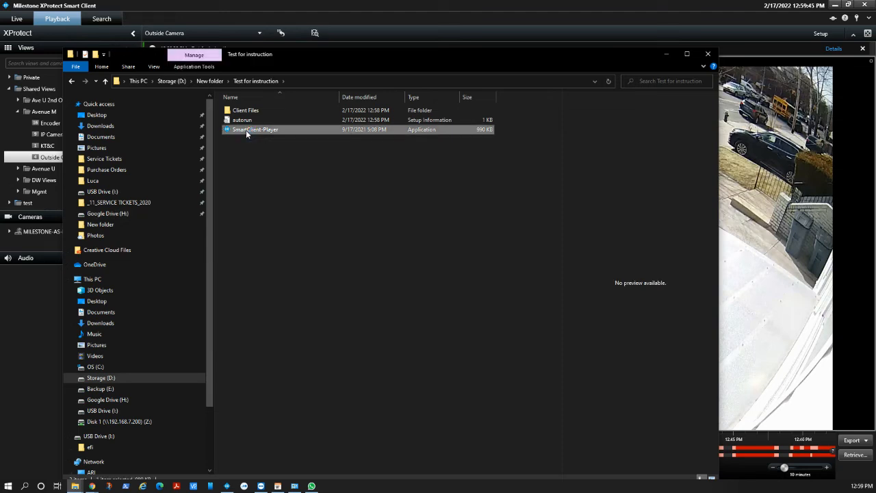
pyautogui.press('Return')
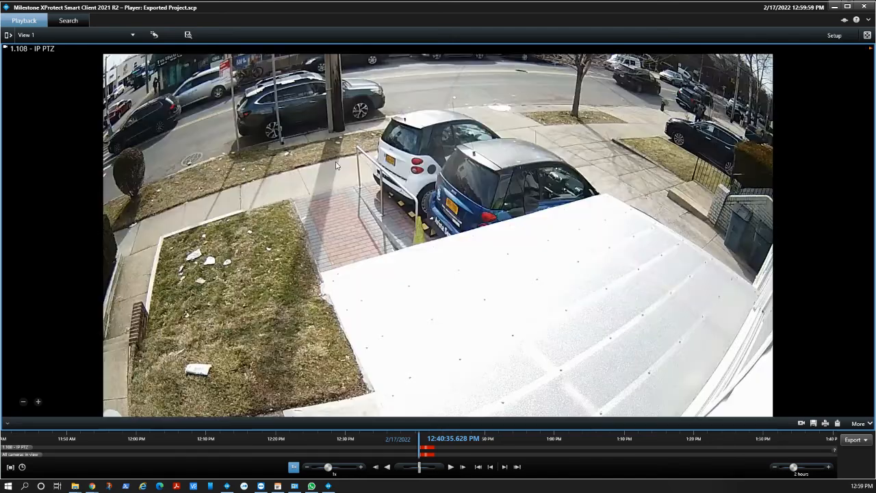
# Step: Set the player's timeline span to 10 minutes and review the exported IP PTZ footage by scrubbing forward and playing it
pyautogui.click(779, 468)
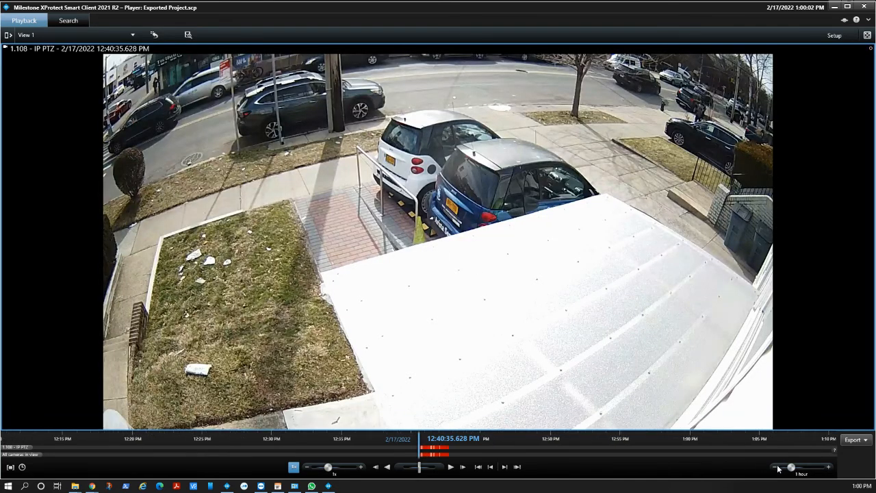
pyautogui.click(828, 467)
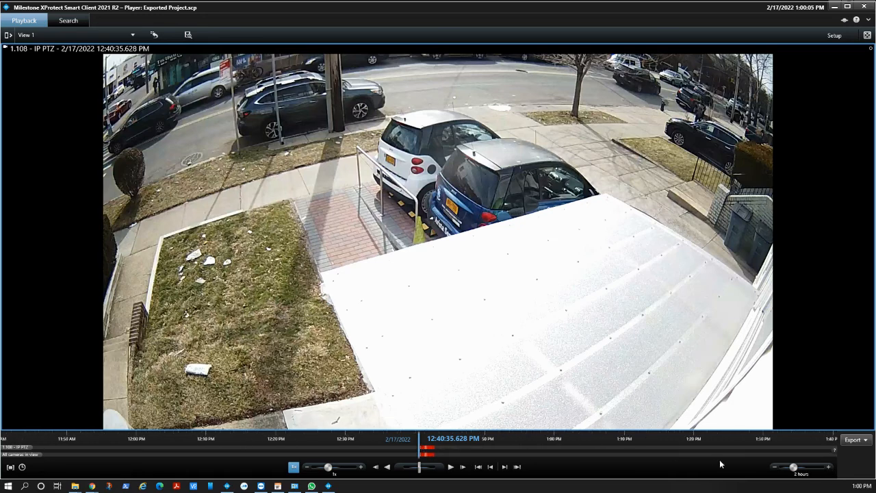
pyautogui.click(779, 468)
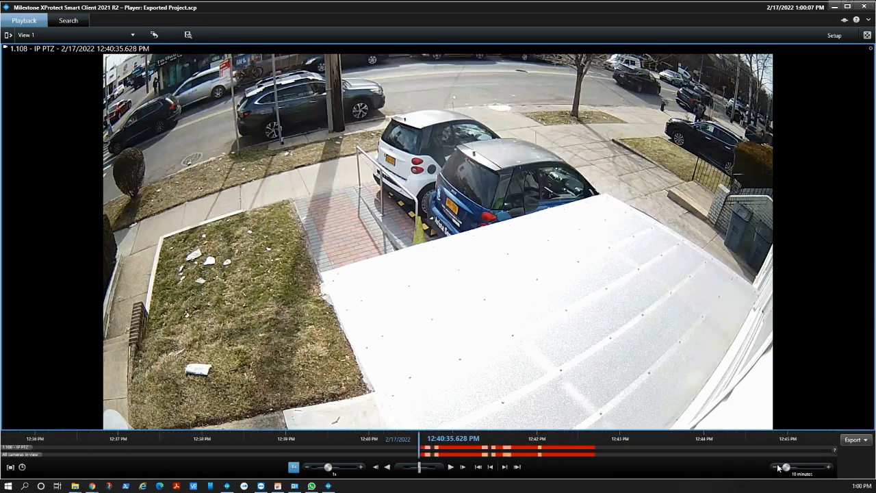
pyautogui.moveTo(449, 456); pyautogui.dragTo(323, 474)
pyautogui.click(449, 466)
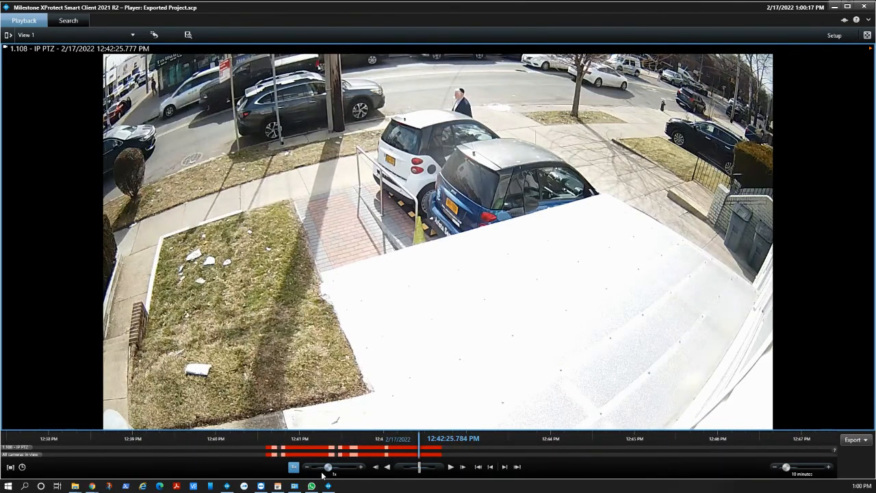